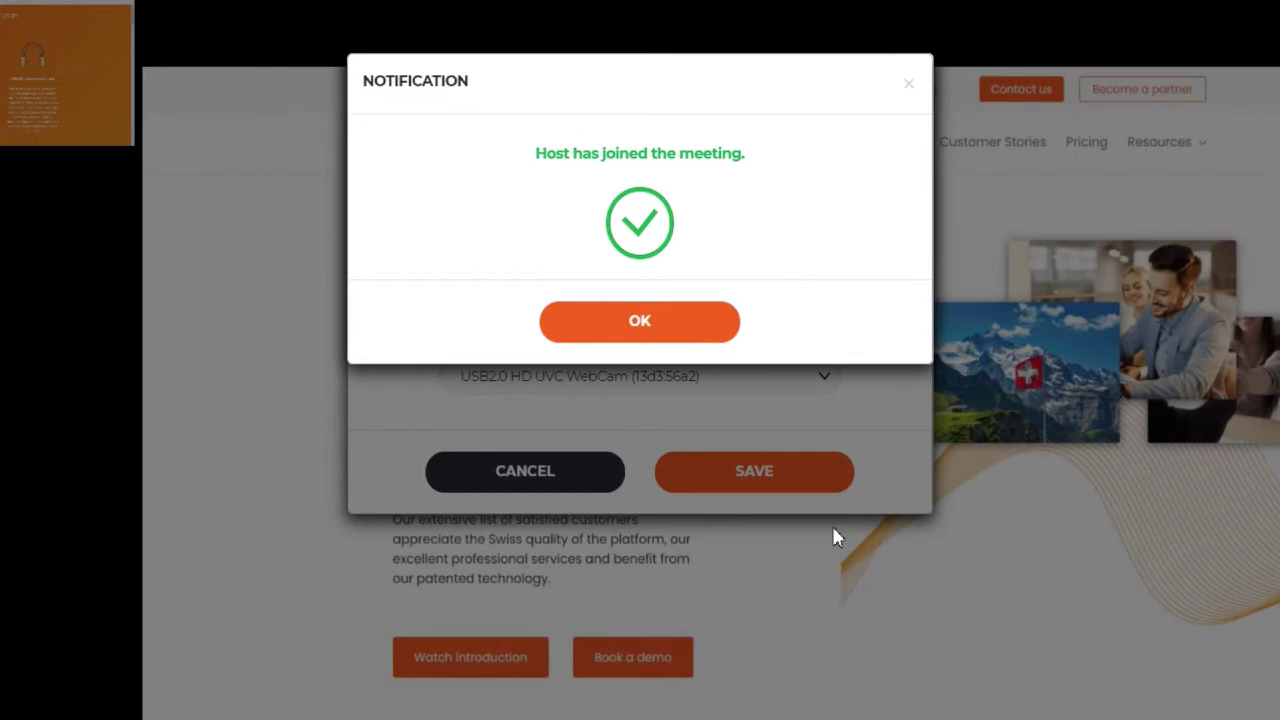
Step: Dismiss the host-joined notice and allow the site to use the camera
click(666, 333)
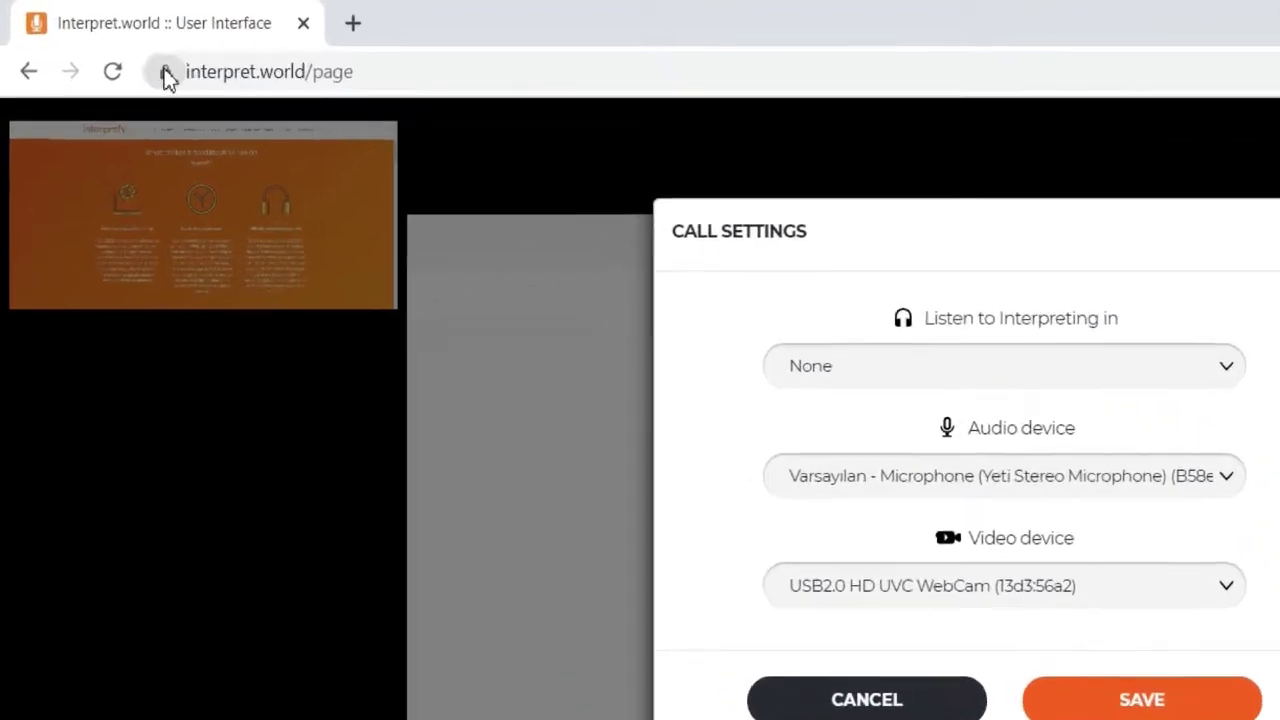
click(167, 75)
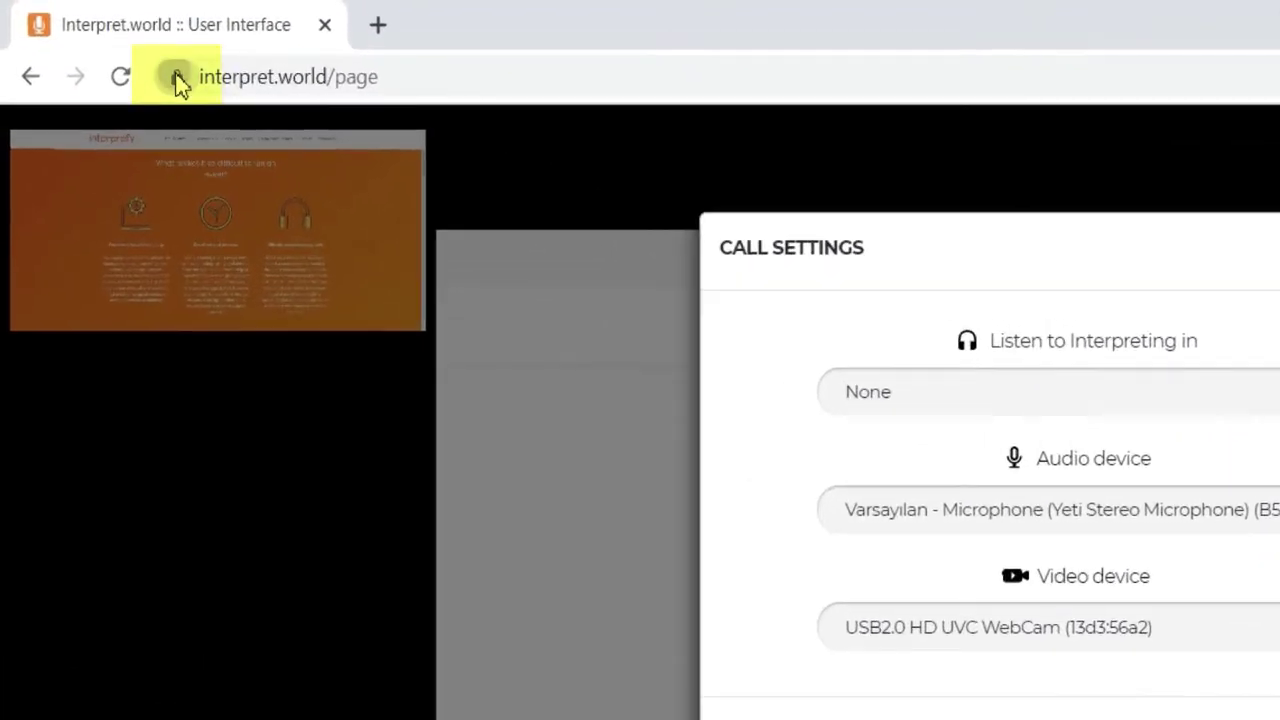
click(455, 285)
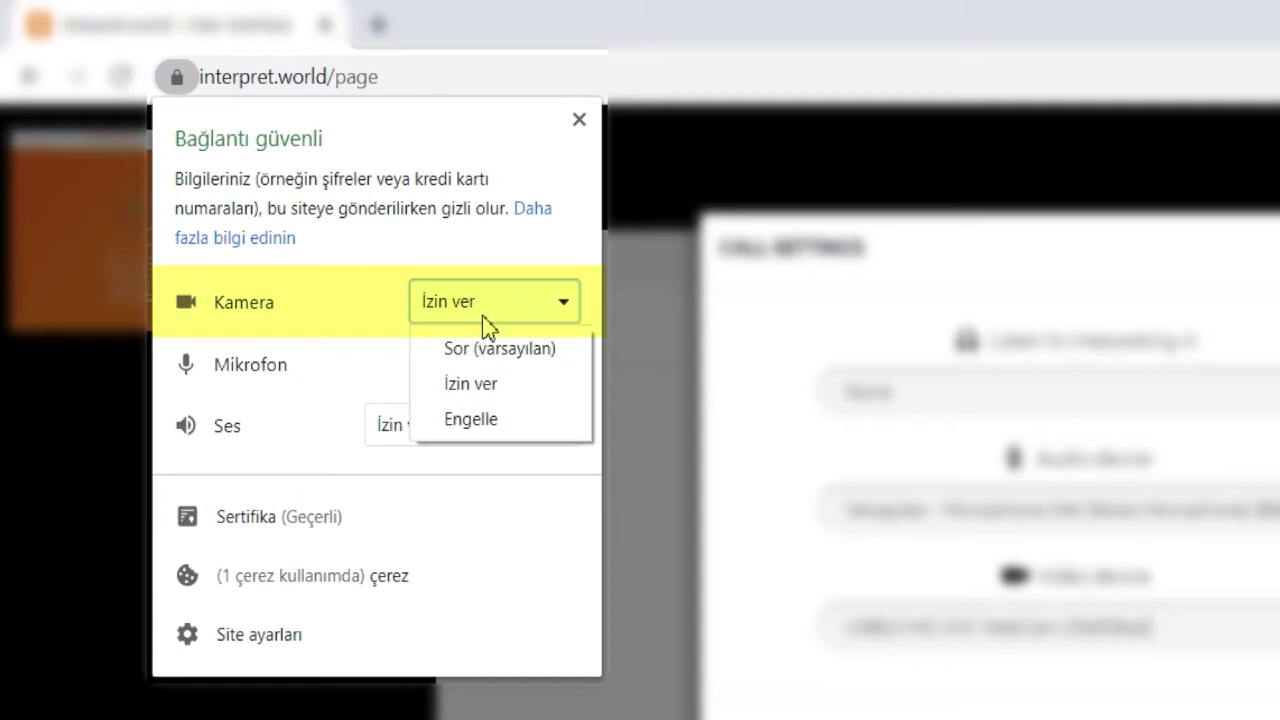
click(488, 384)
click(474, 366)
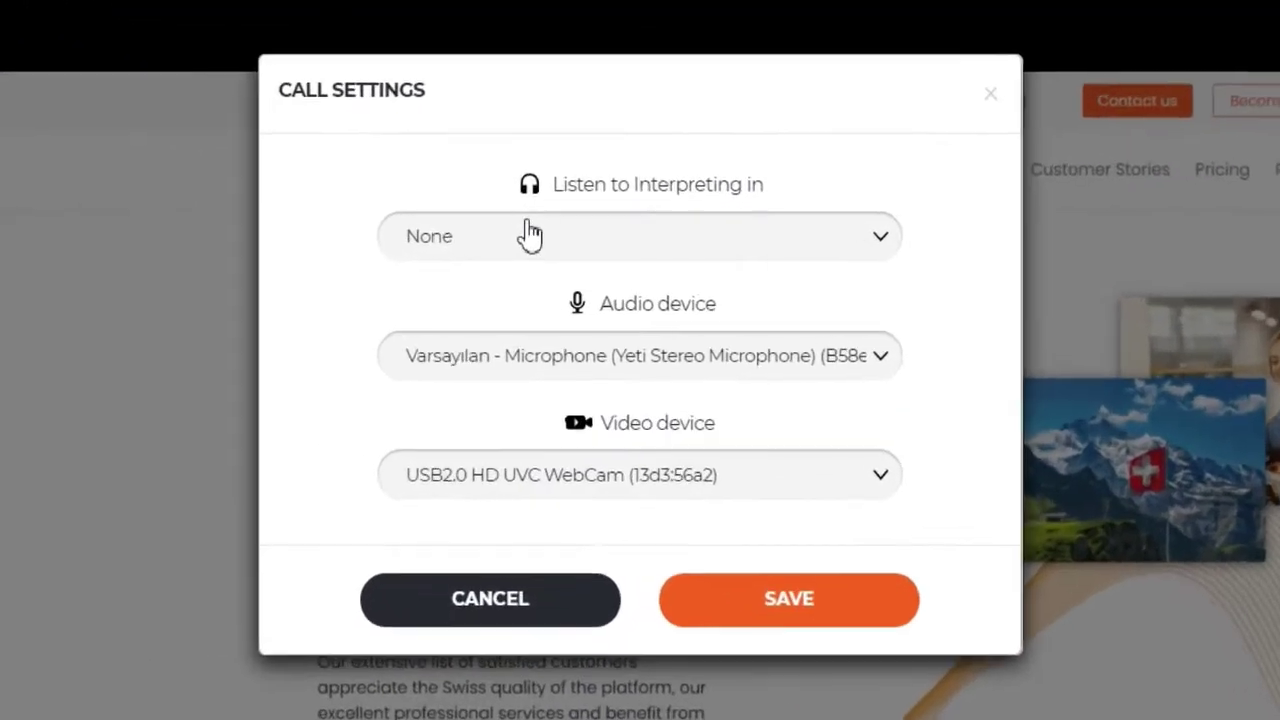
Step: Listen to interpreting in Spanish and leave full screen for the normal layout
click(568, 238)
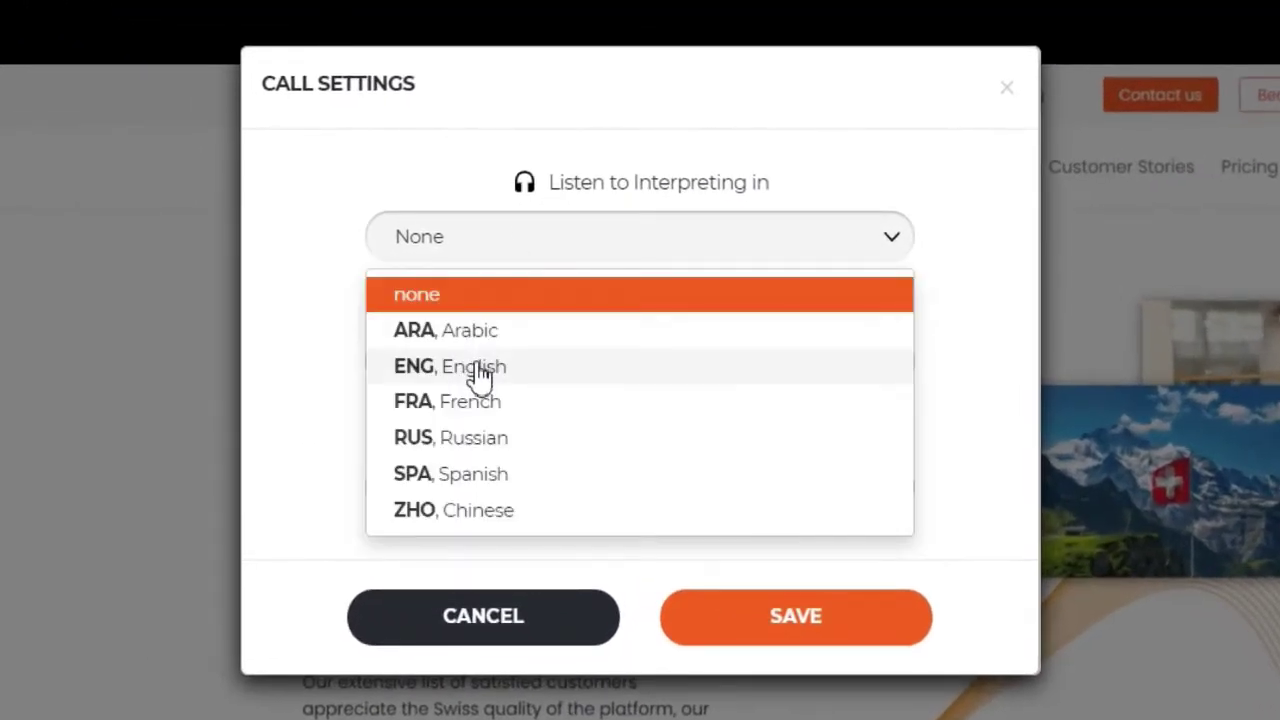
click(472, 474)
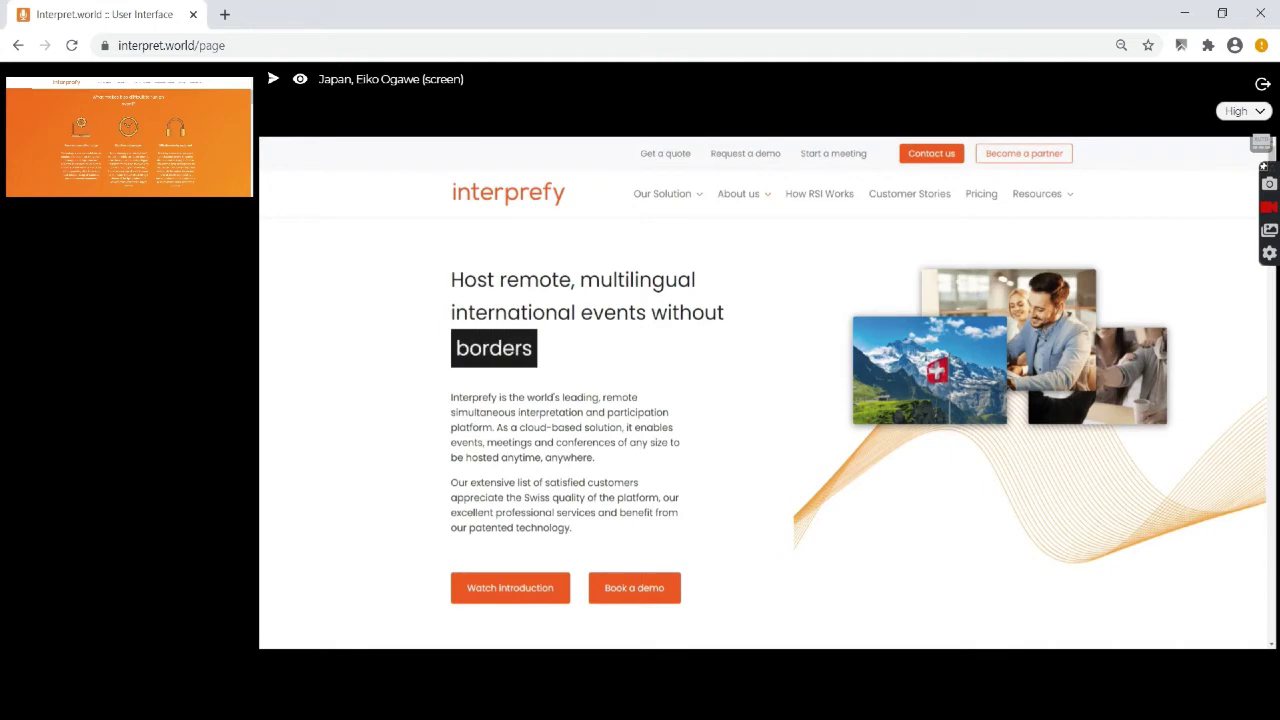
key(Escape)
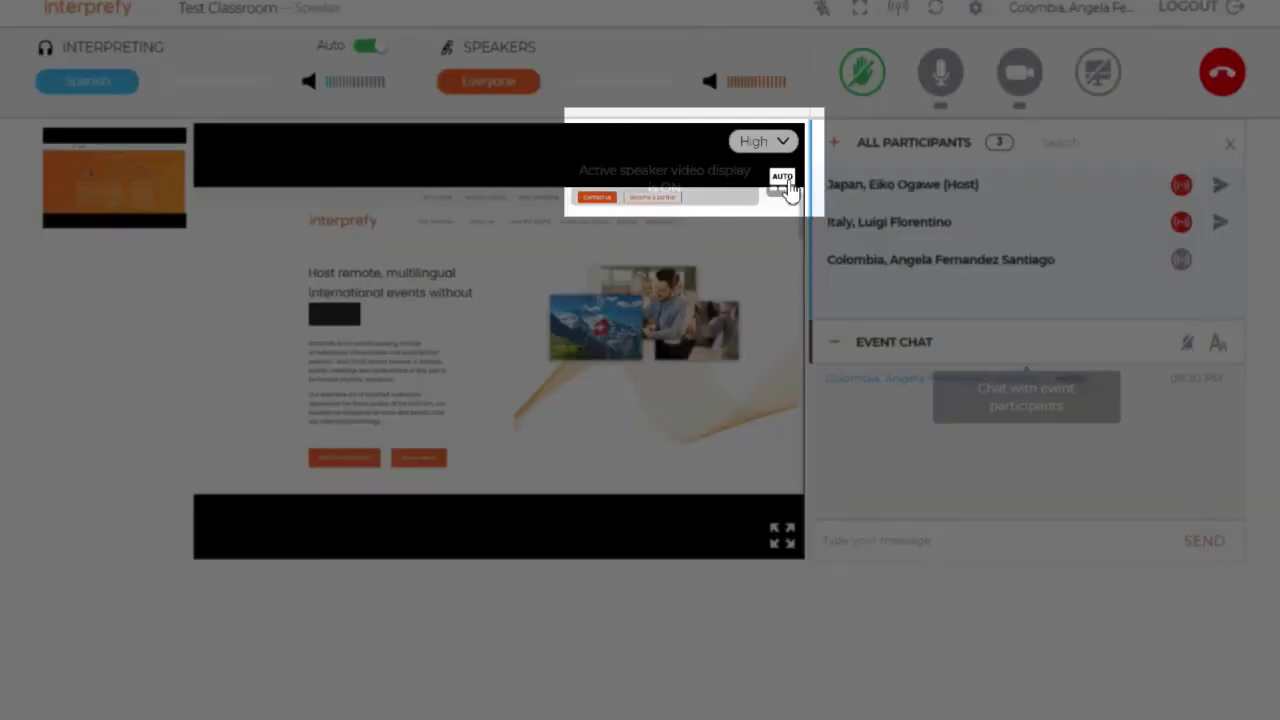
Step: Turn AUTO active-speaker display off, then swap the thumbnail into the main view and back
click(783, 184)
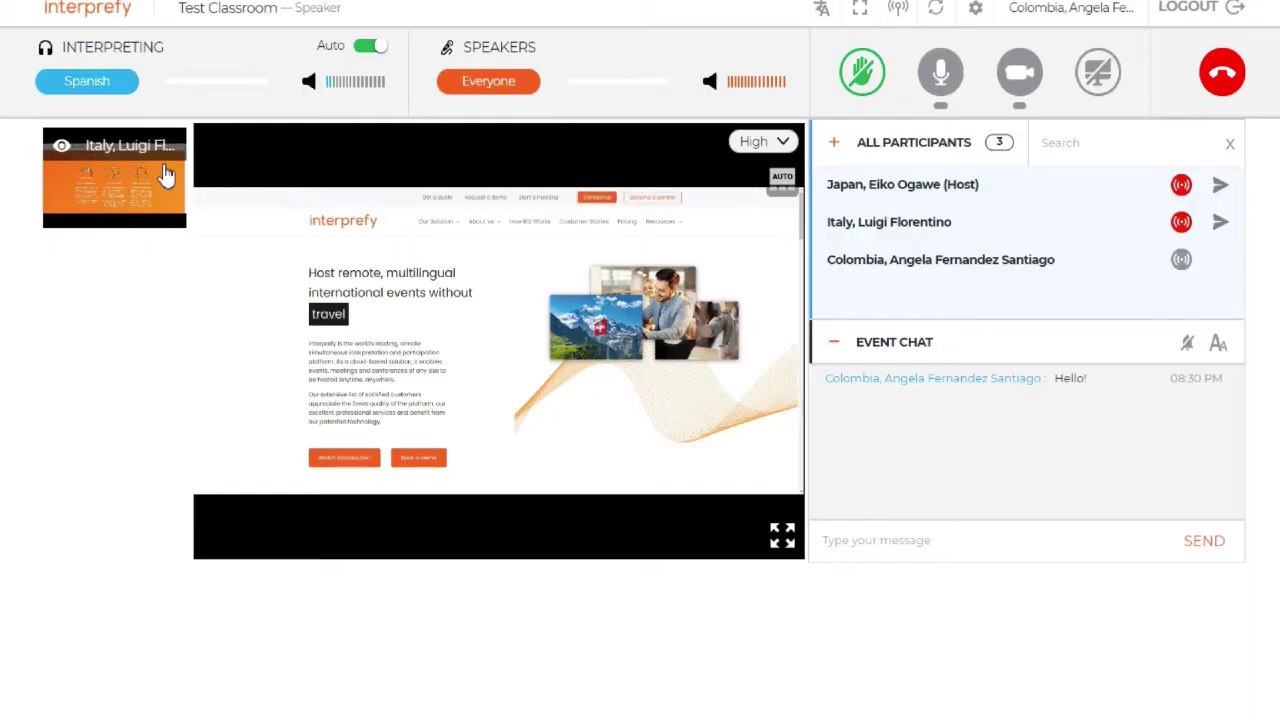
click(165, 175)
click(163, 177)
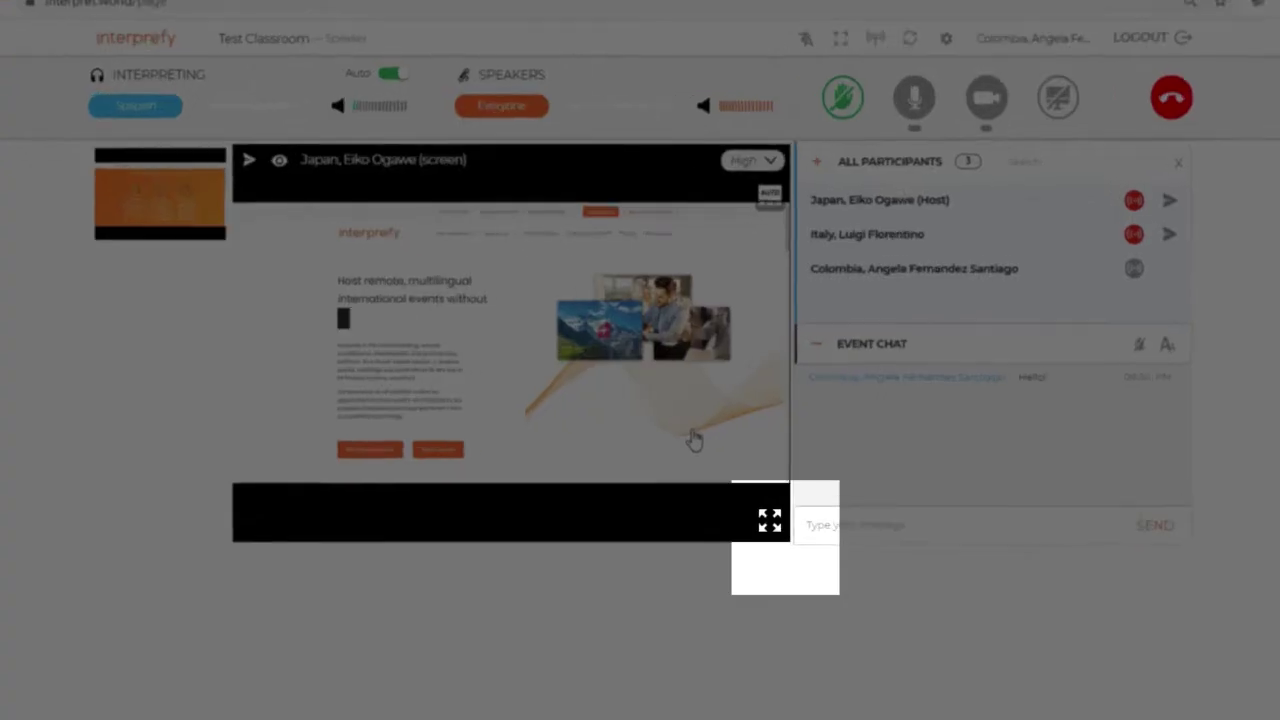
click(783, 535)
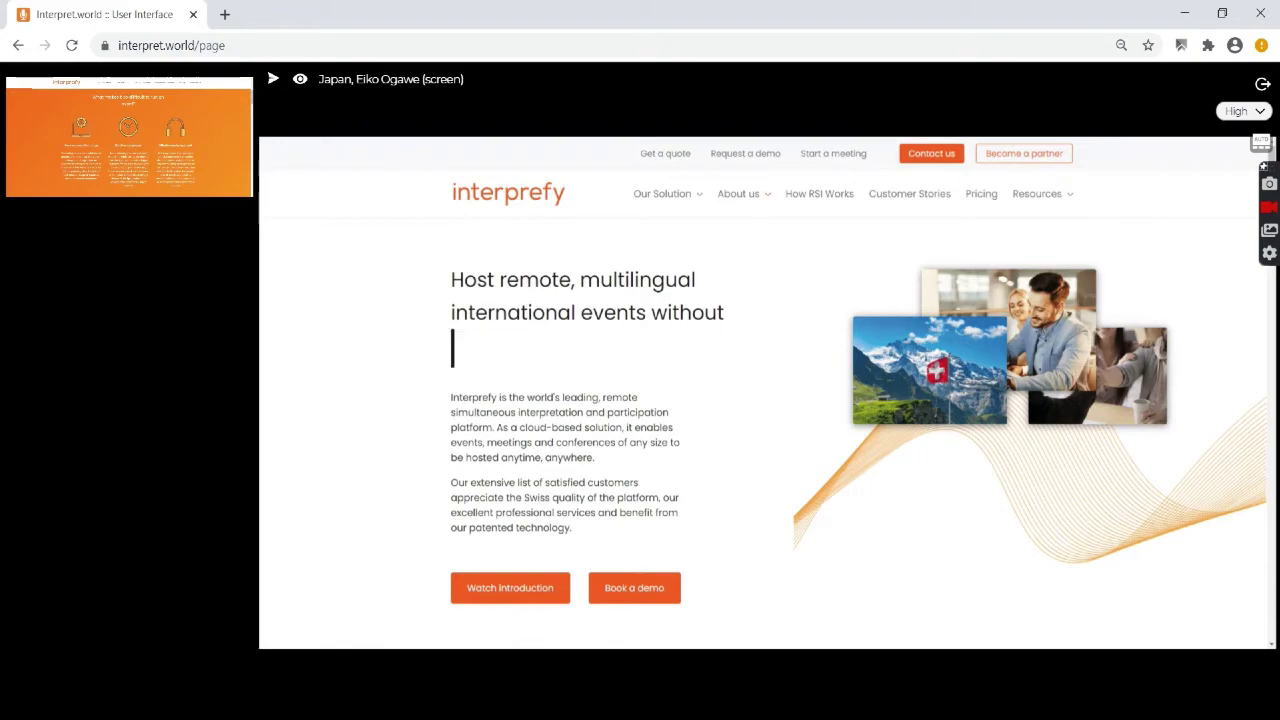
mouse_move(1108, 600)
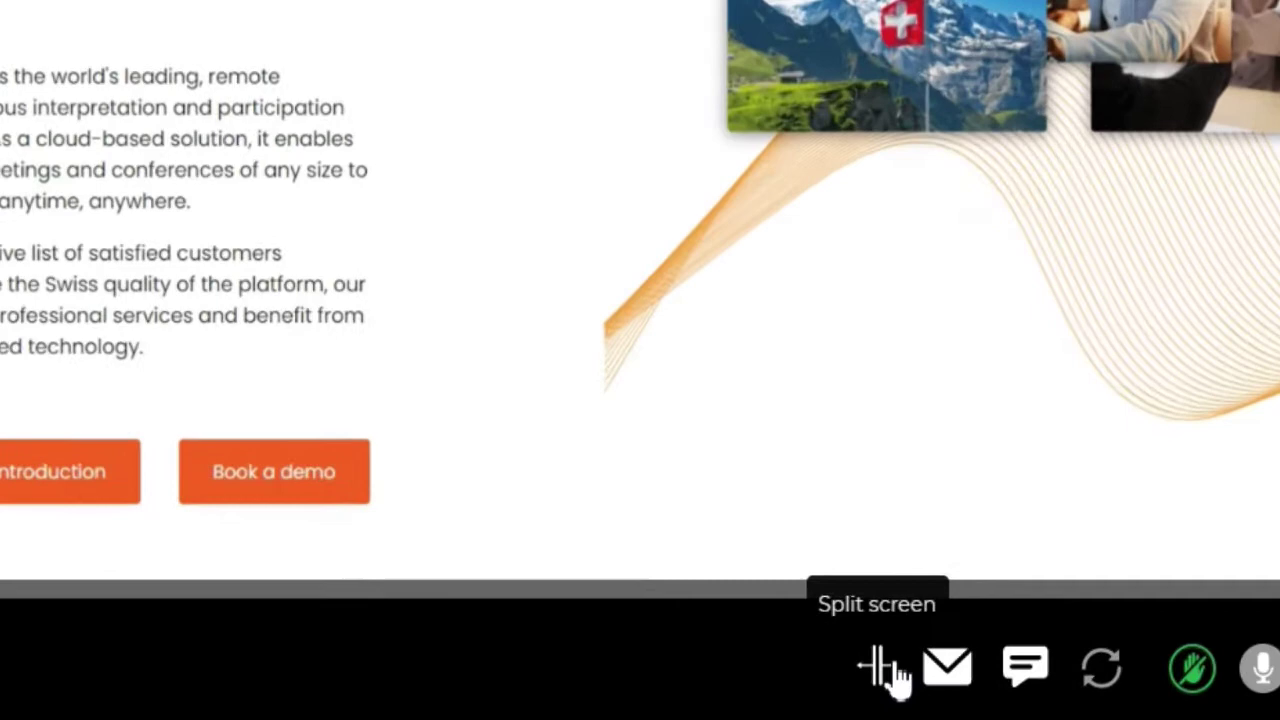
click(925, 682)
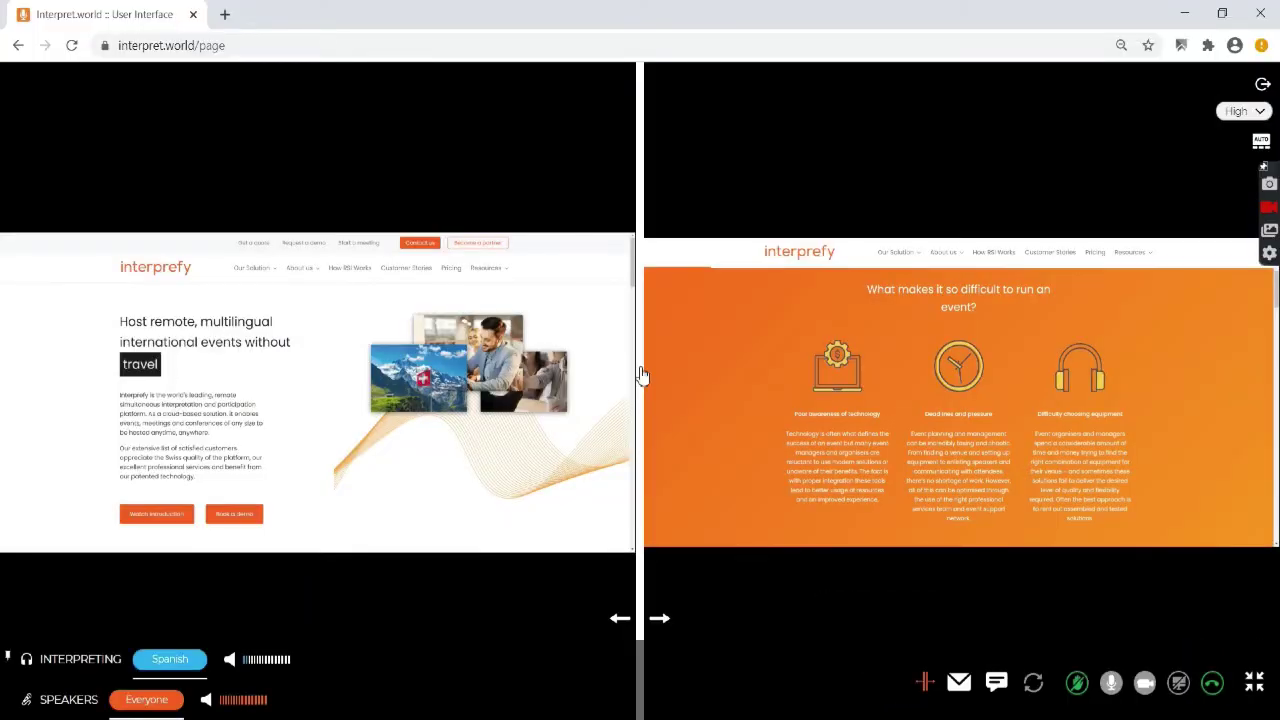
mouse_move(643, 375)
mouse_down()
mouse_move(757, 352)
mouse_move(862, 368)
mouse_move(634, 362)
mouse_up()
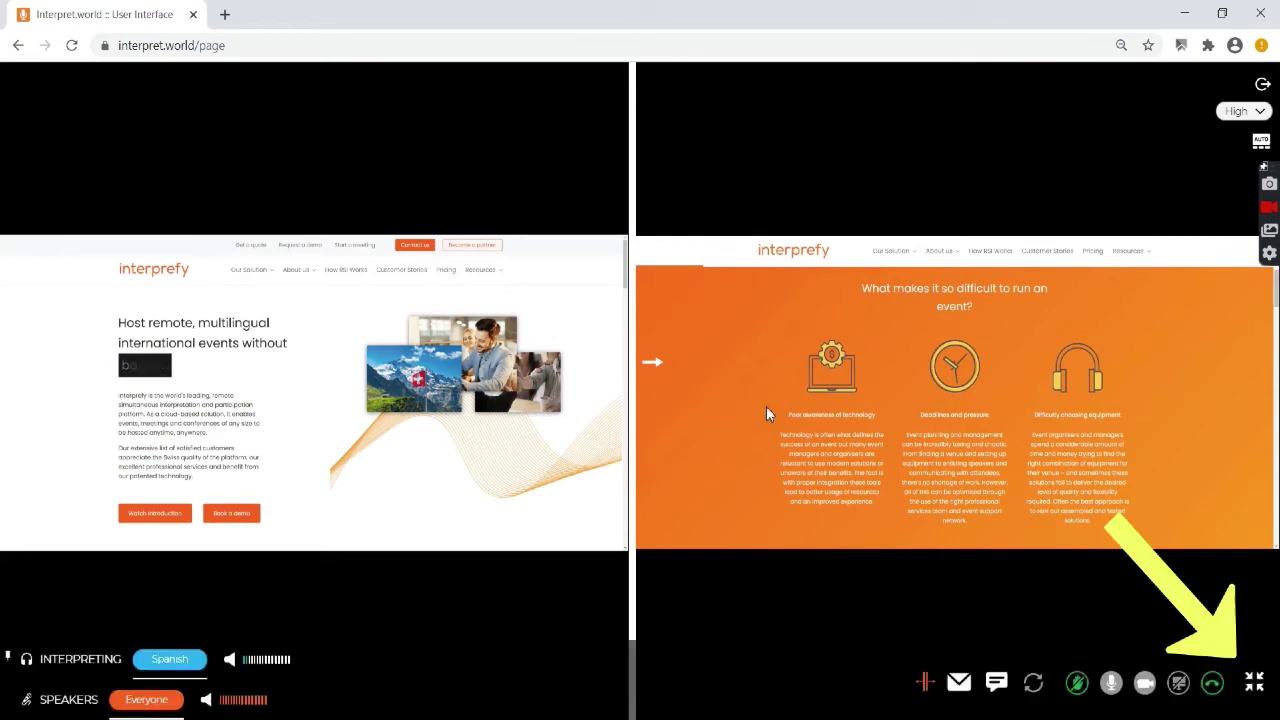
click(1250, 680)
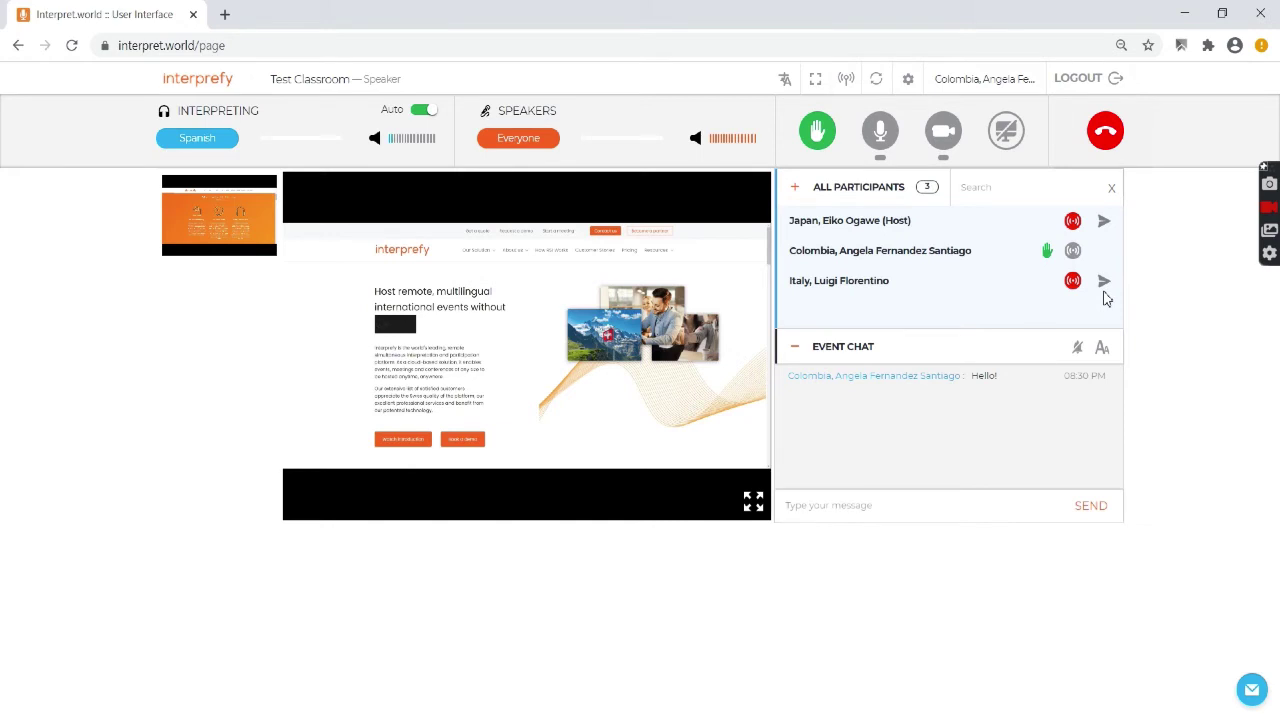
Step: Send 'Hello!' in a private chat to the Italy participant
click(1104, 285)
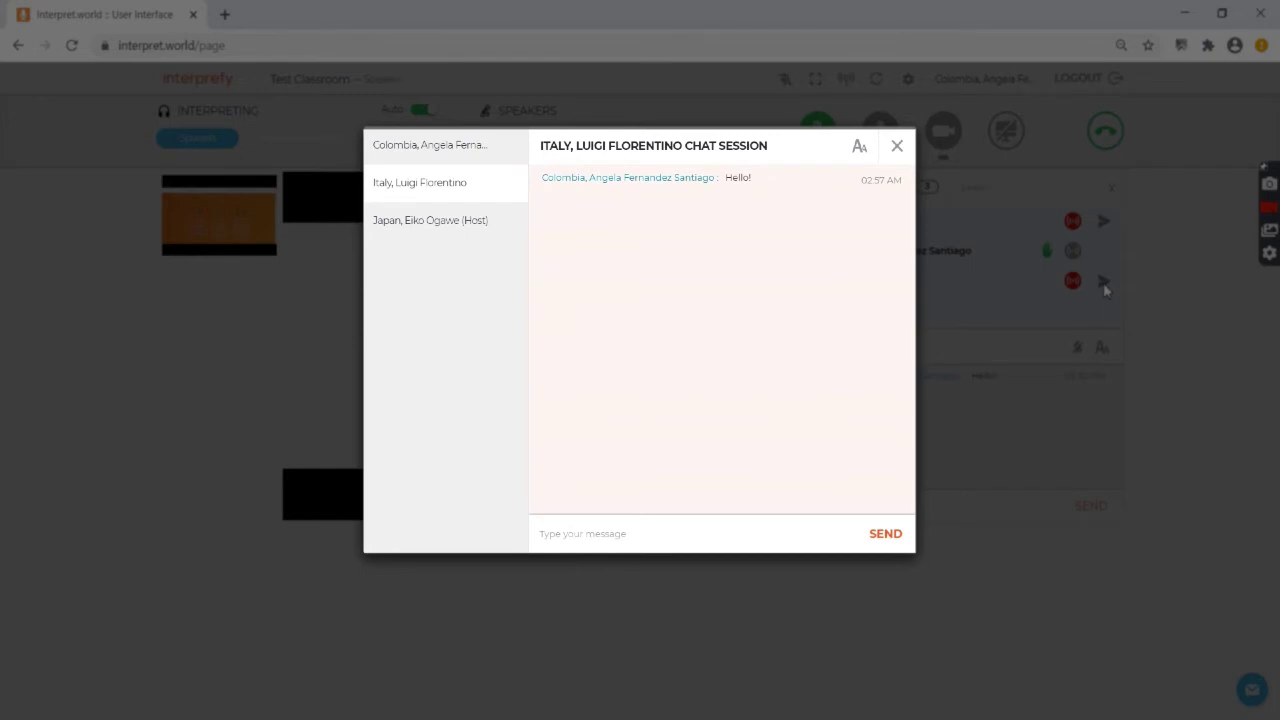
click(719, 534)
text(Hello)
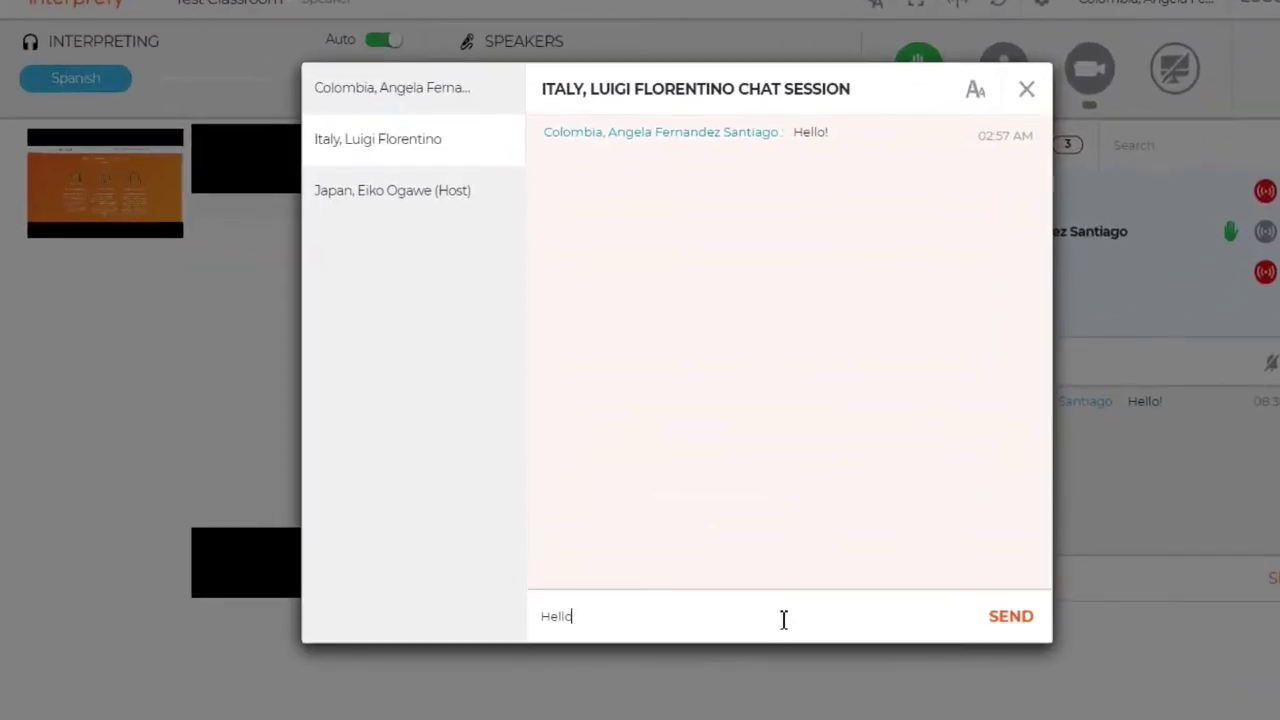
text(!)
click(1000, 620)
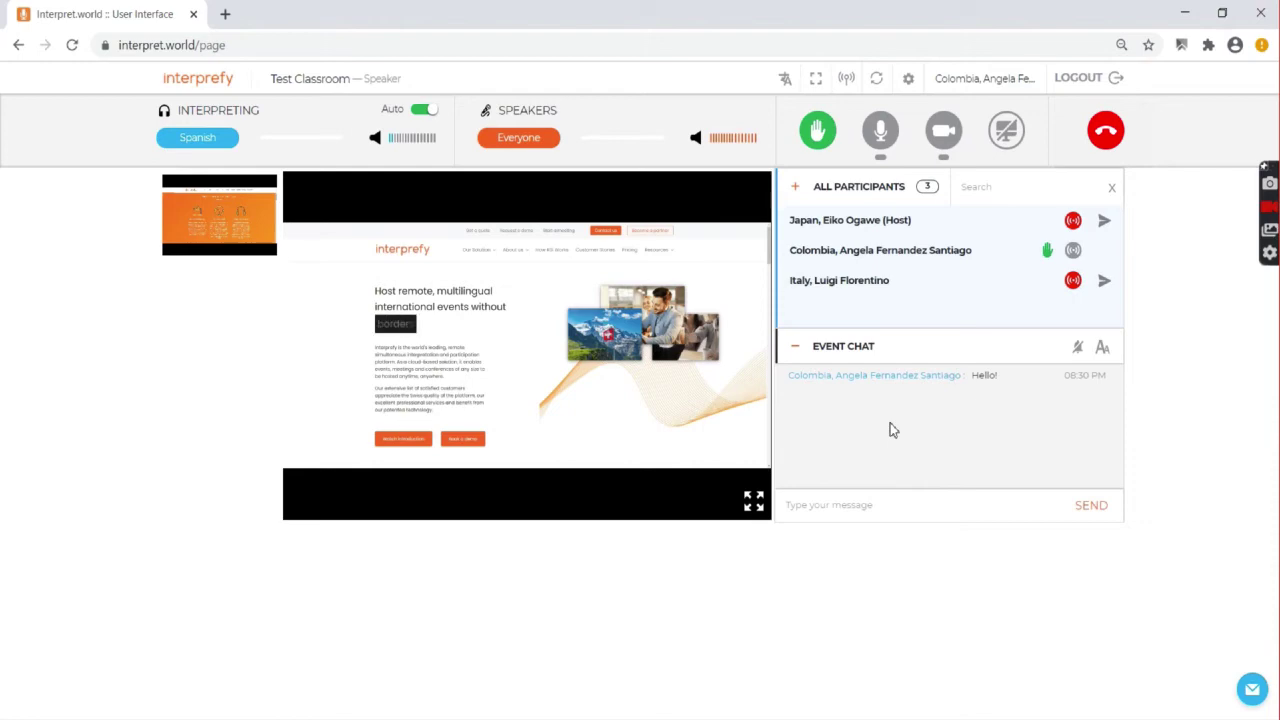
Step: Post 'Hello everyone!' to the event chat, then enlarge and shrink the chat font
click(907, 492)
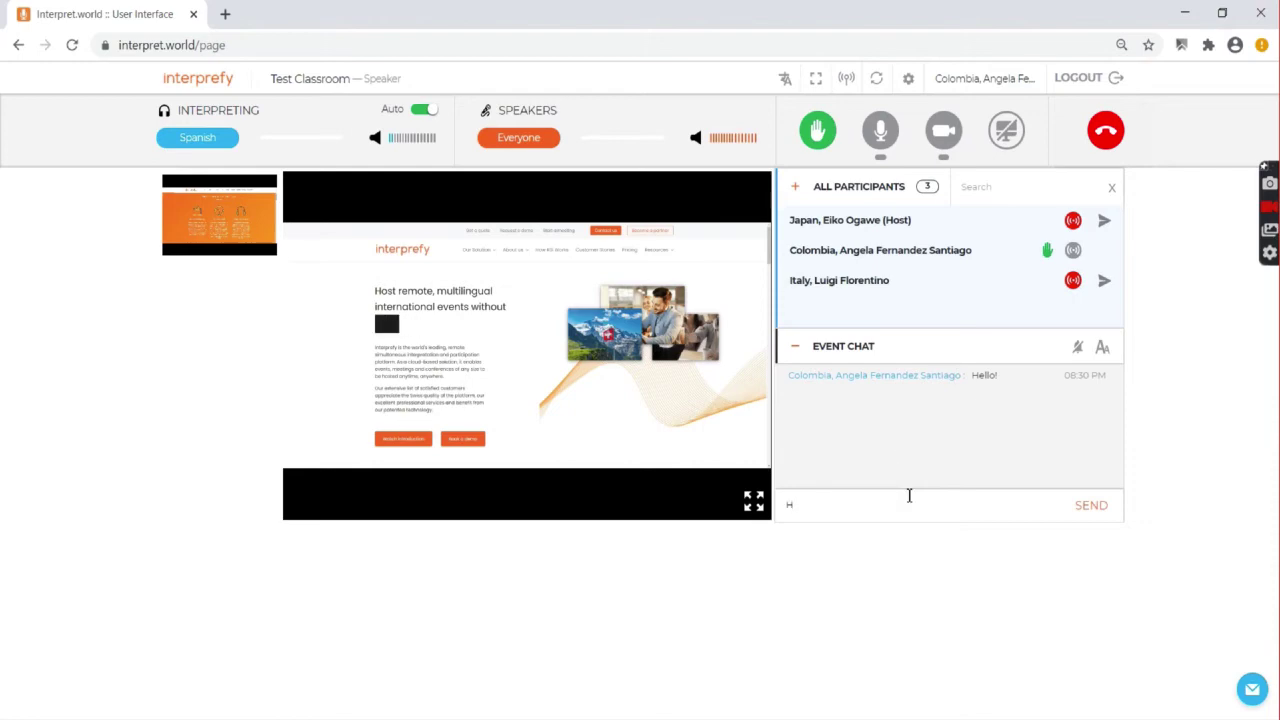
text(Hello ev)
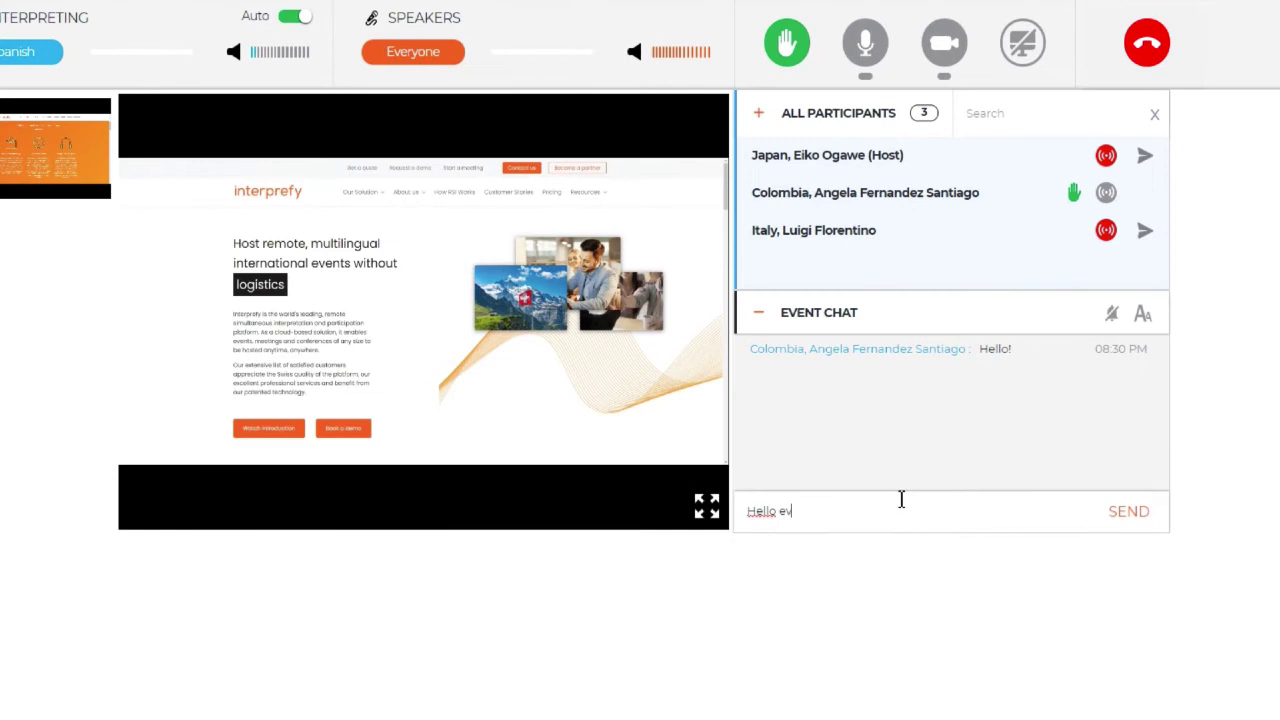
text(eryone!)
key(Return)
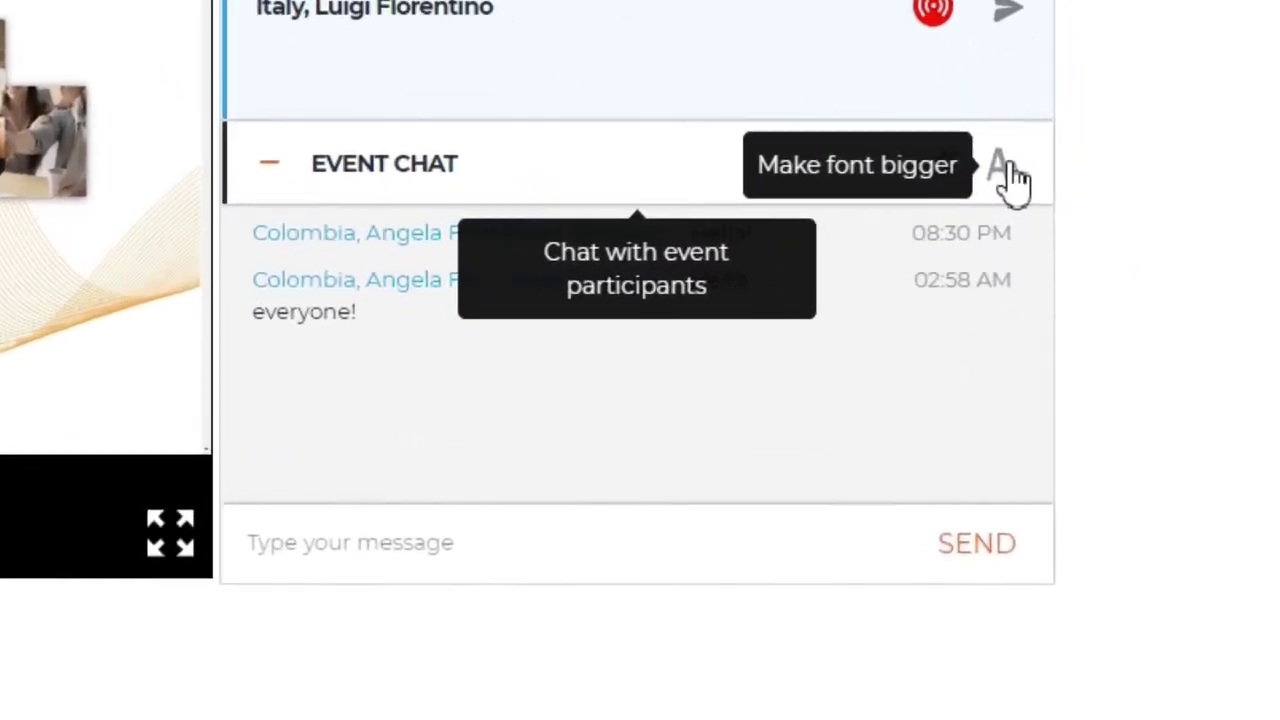
click(1066, 284)
click(1008, 168)
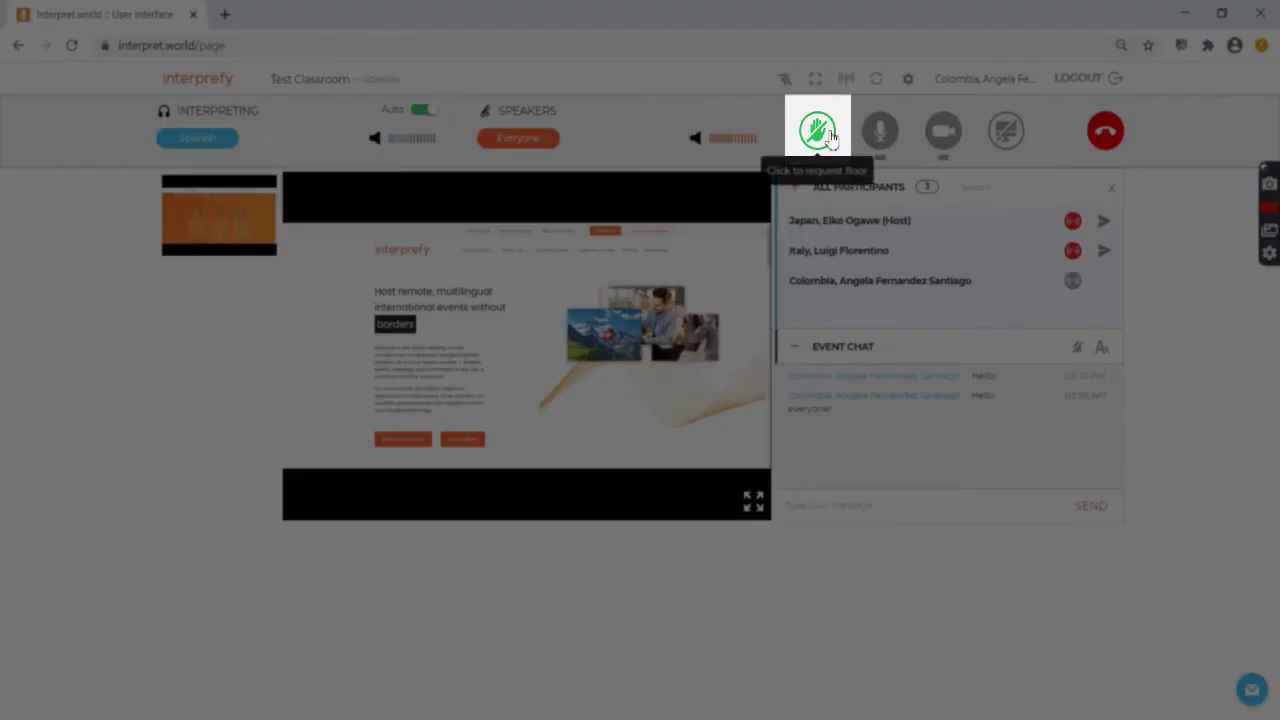
Step: Raise a hand to request the floor from the host
click(829, 135)
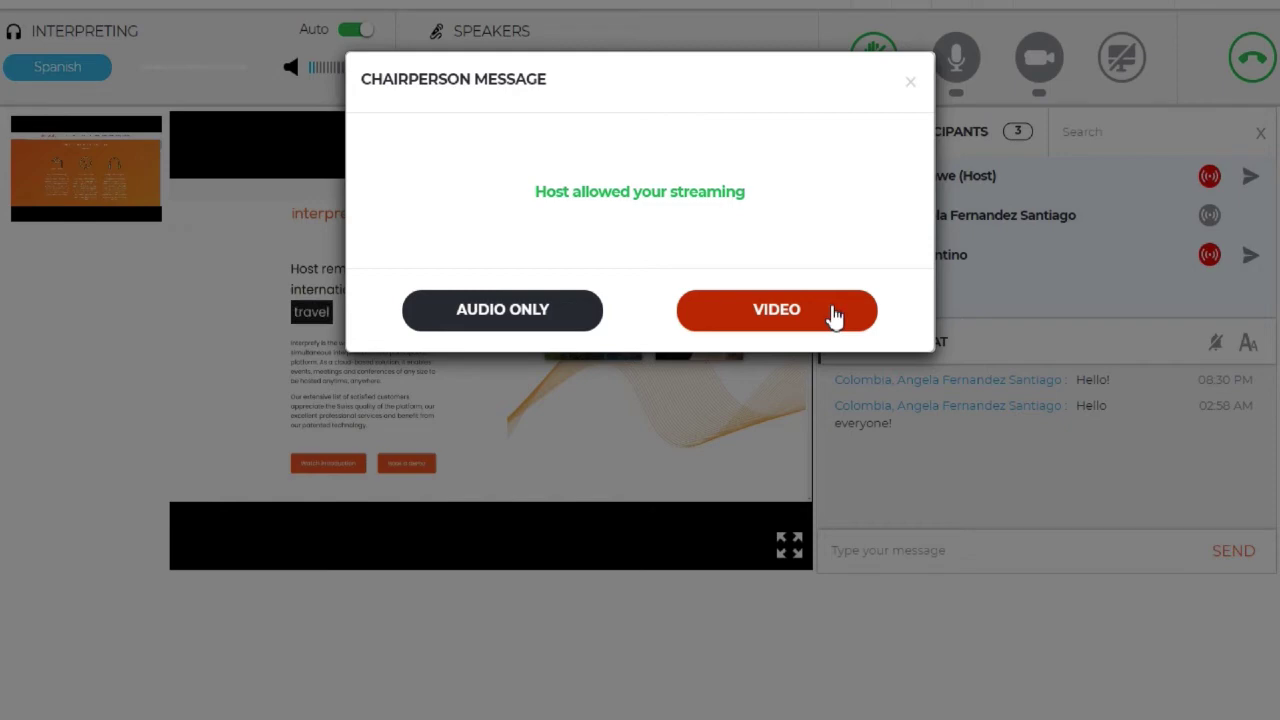
Step: Stream with video and share the 'Real Time Interpretation | Interprefy' Chrome tab
click(834, 316)
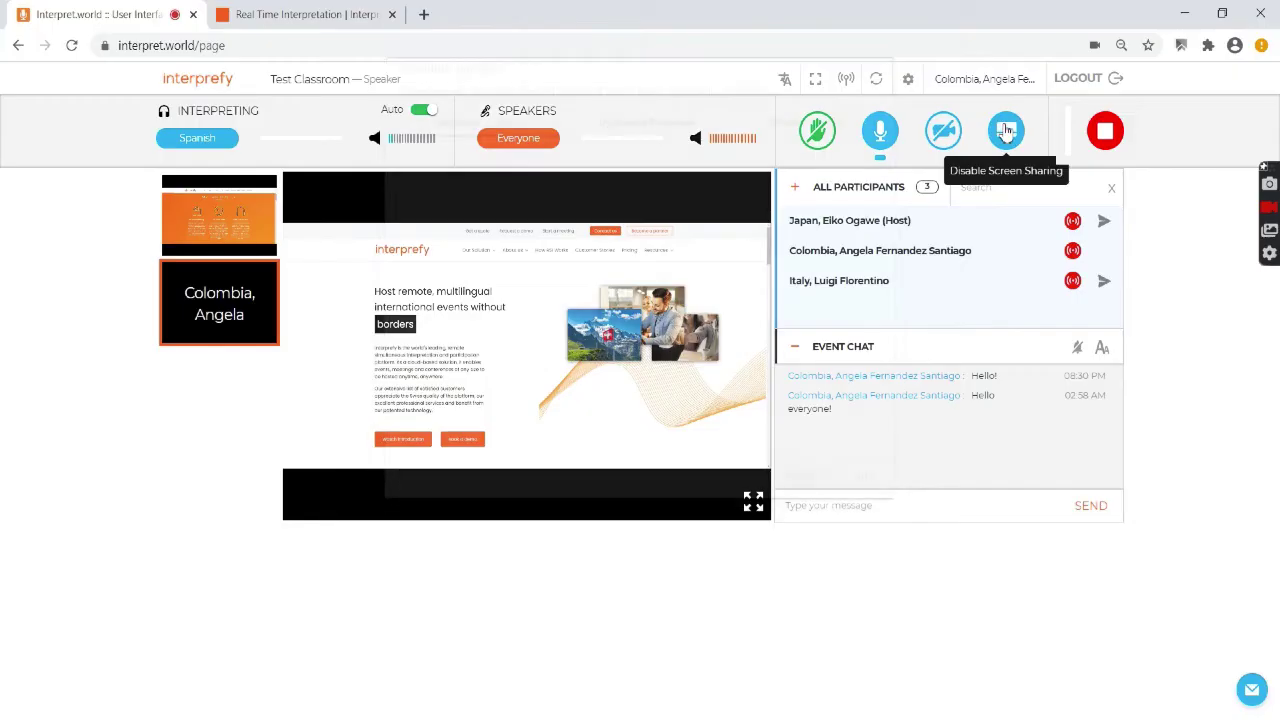
click(1005, 130)
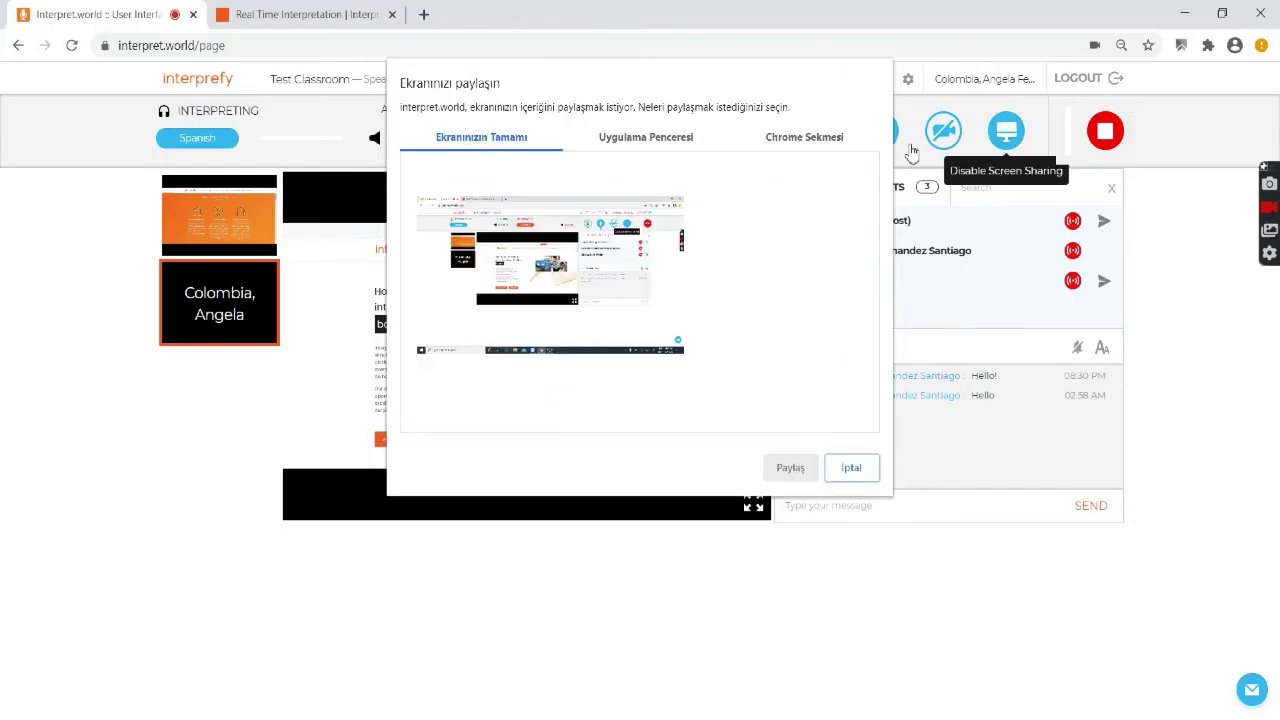
click(817, 141)
click(621, 197)
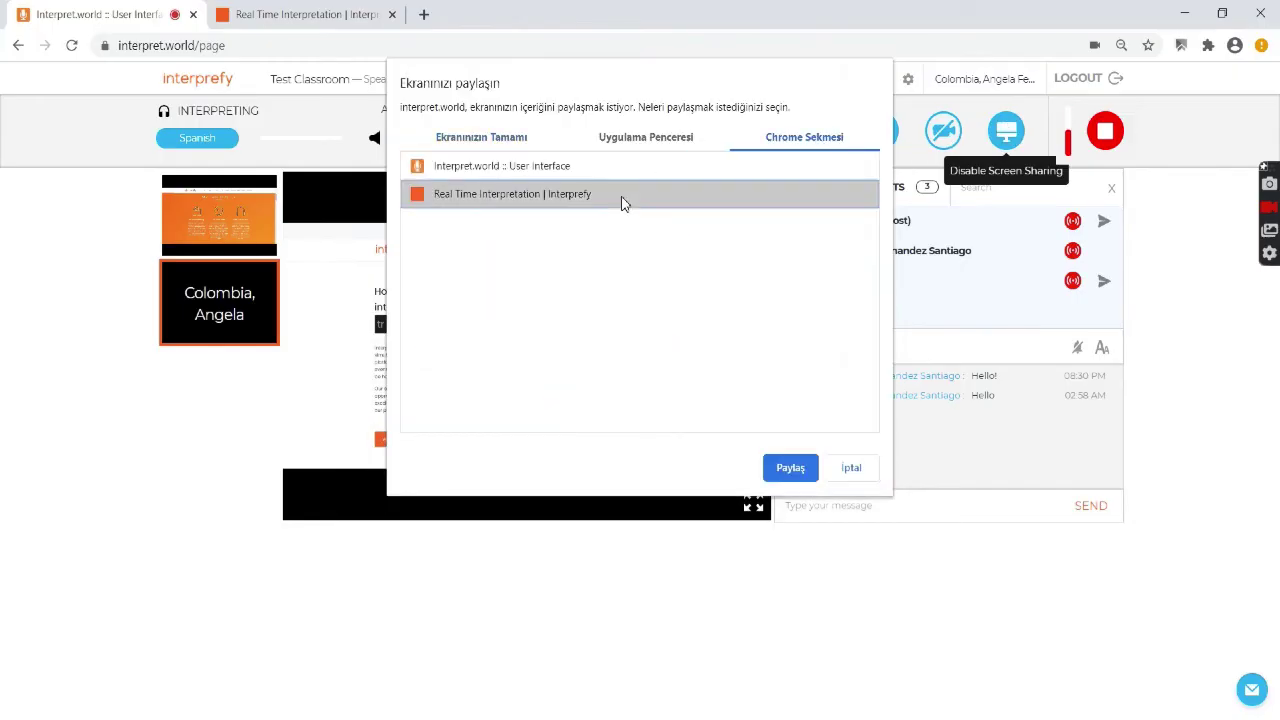
click(785, 469)
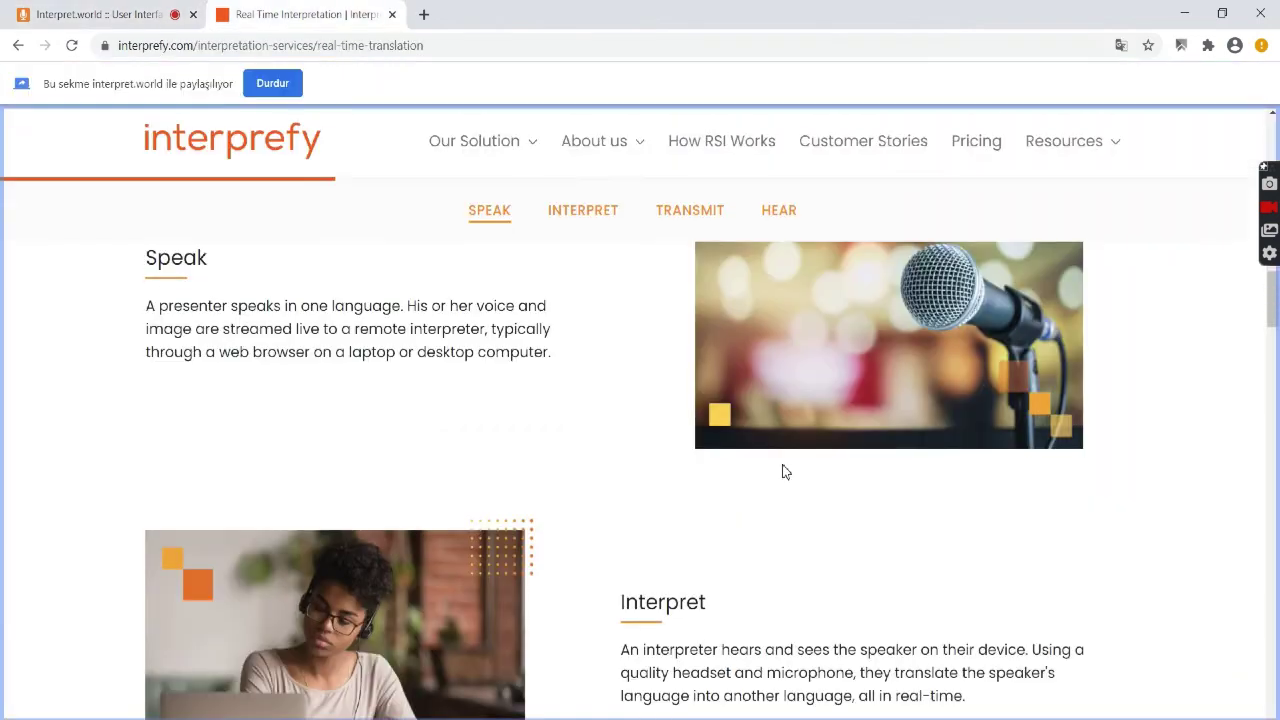
key(alt+Tab)
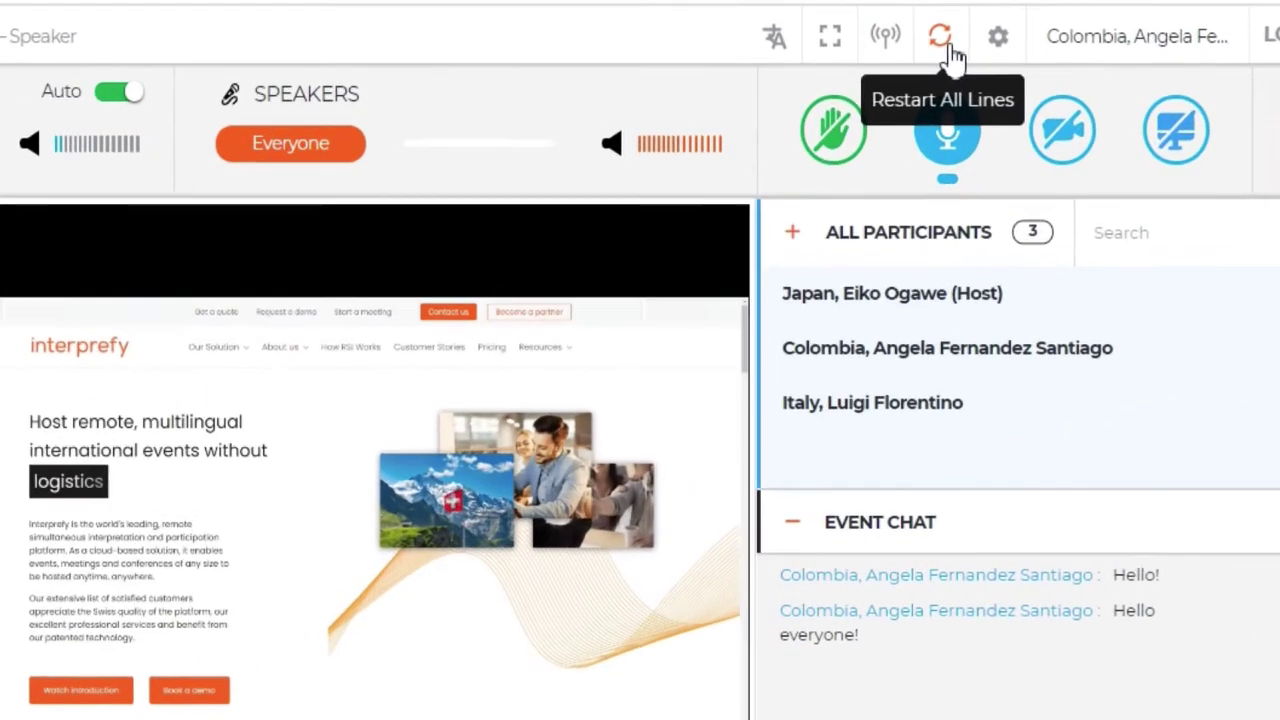
Step: Restart all the connection lines and stop streaming to the session
click(910, 57)
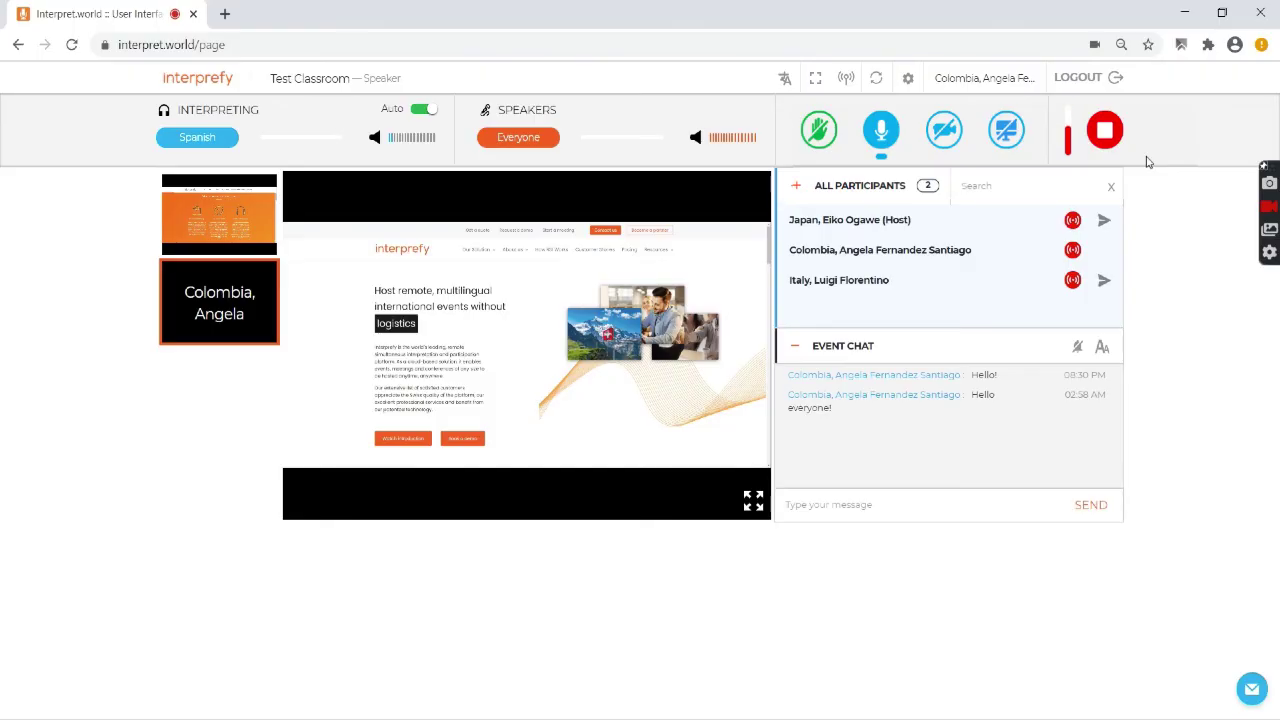
click(1118, 129)
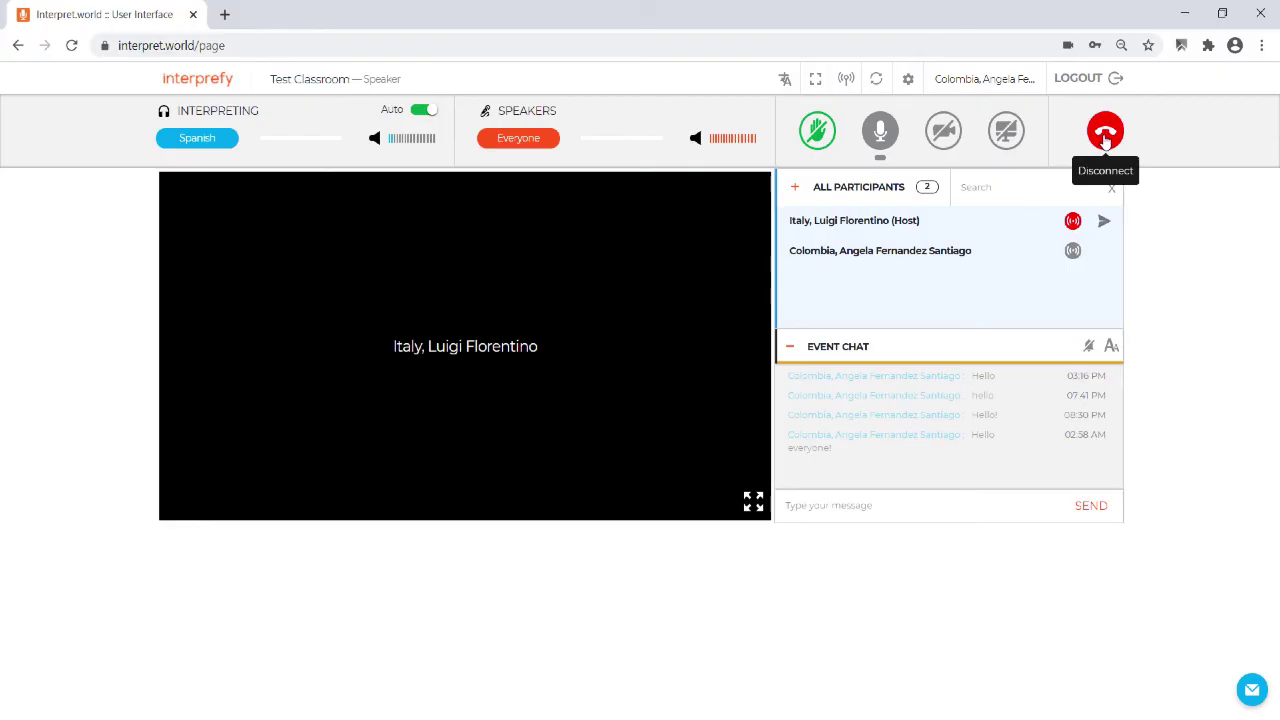
Step: Disconnect from the meeting and reconnect to it
click(1105, 140)
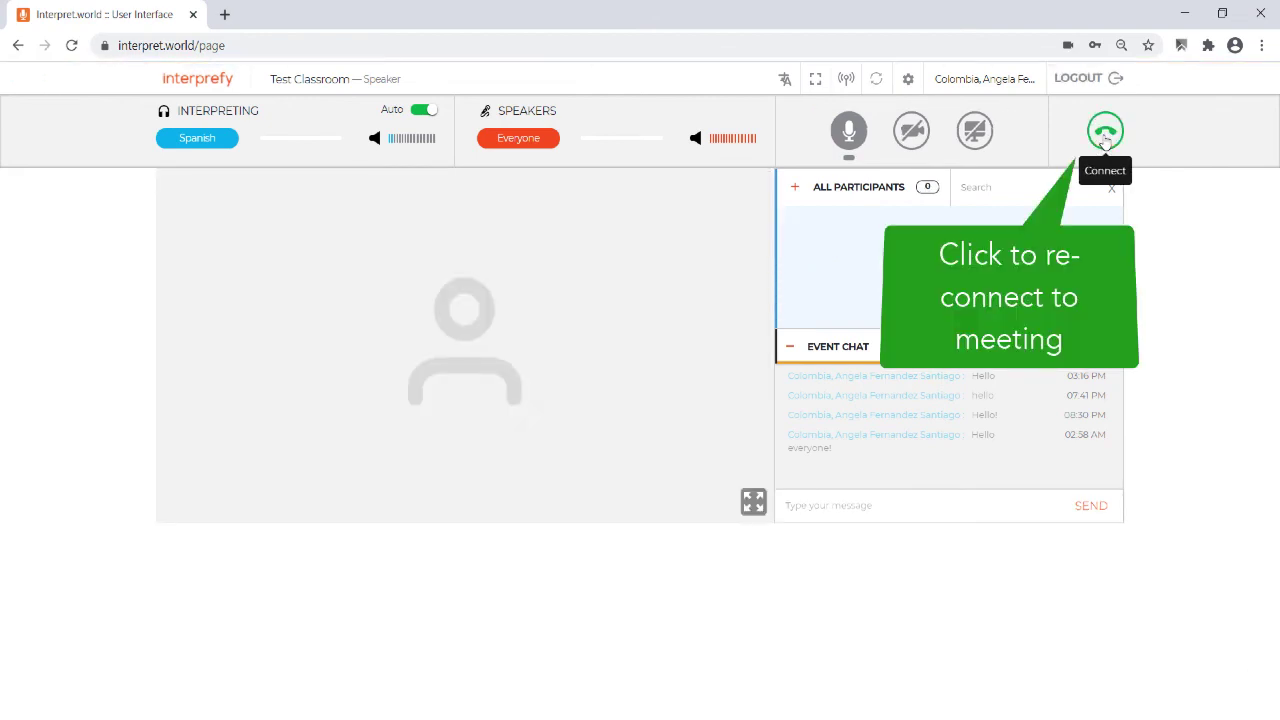
click(1105, 140)
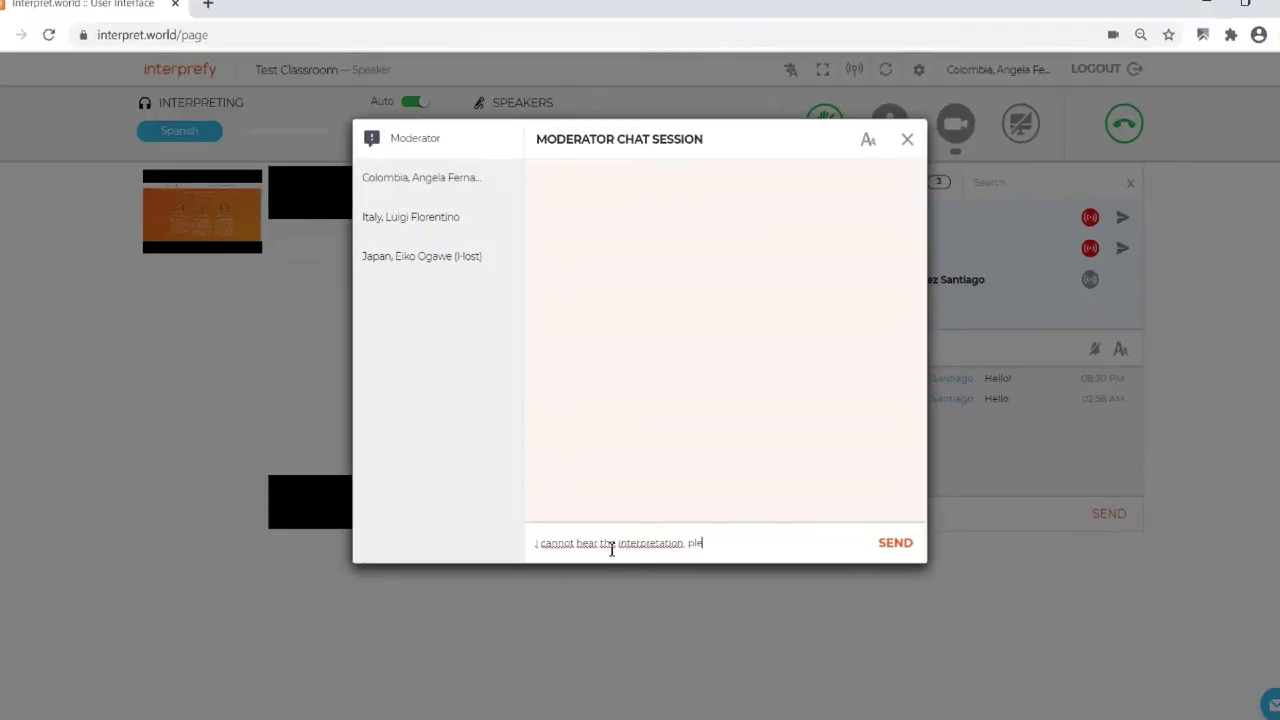
Step: Finish the moderator message 'I cannot hear the interpretation, please help' and send it
text(ase help)
key(Return)
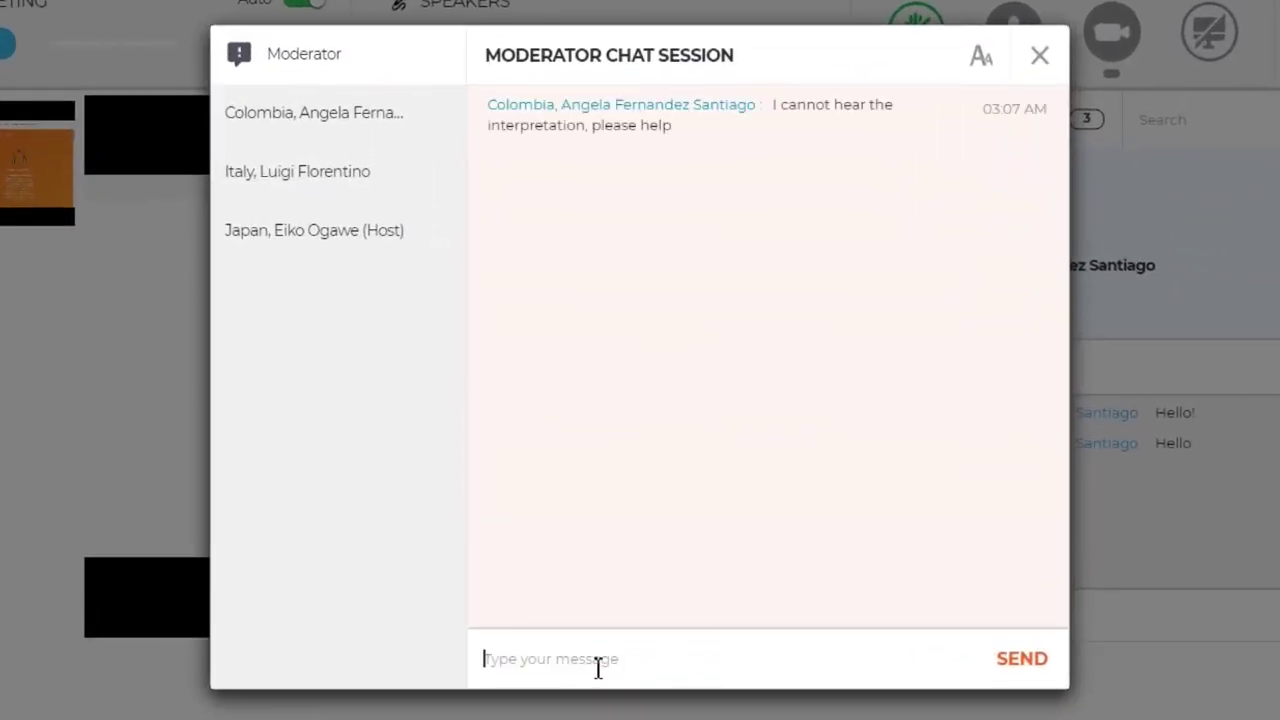